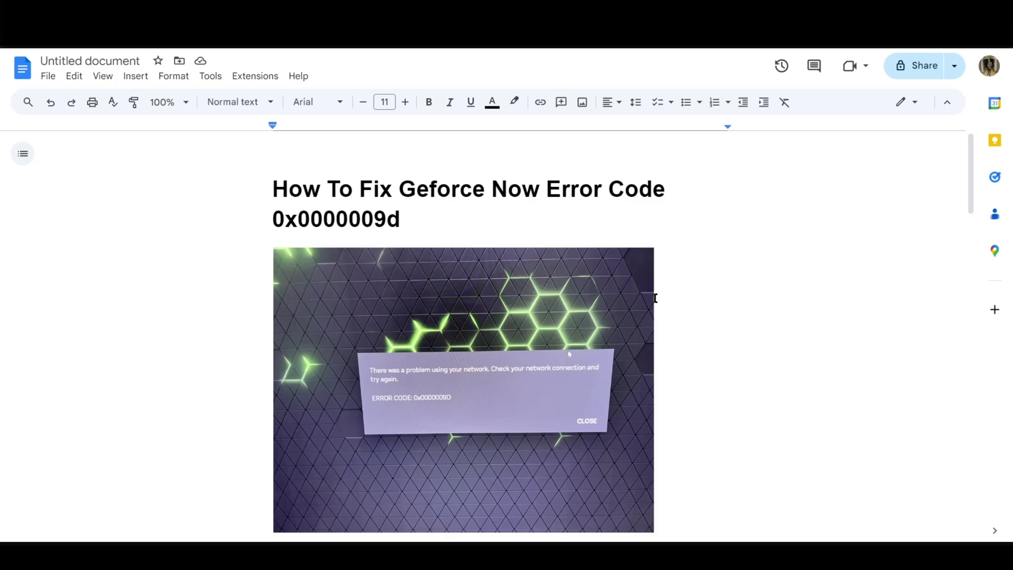
# Step: Highlight the guide title, then the Step 1 heading, clearing each selection afterward
pyautogui.moveTo(272, 189)
pyautogui.mouseDown()
pyautogui.moveTo(568, 184)
pyautogui.moveTo(662, 193)
pyautogui.moveTo(672, 214)
pyautogui.mouseUp()
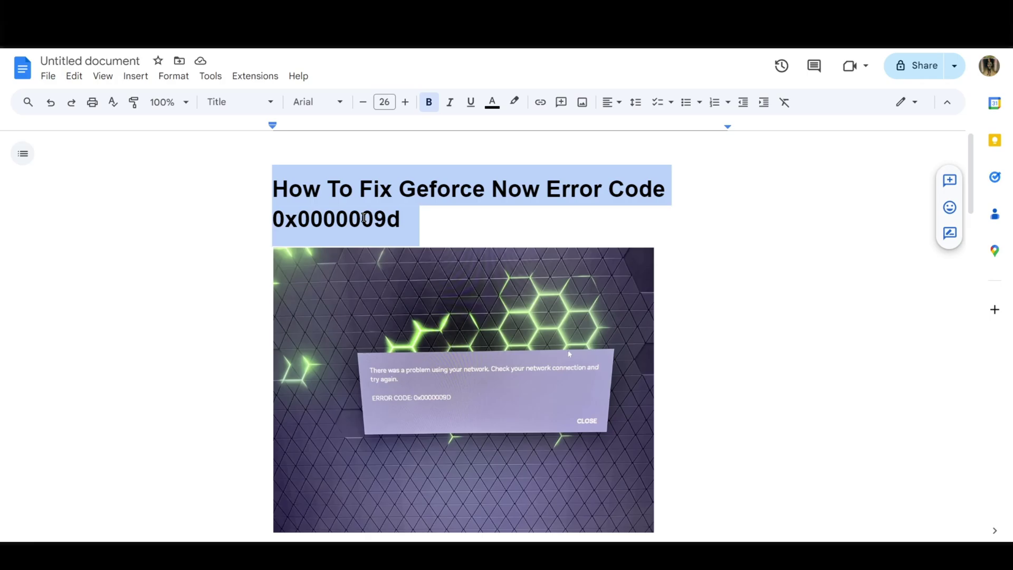
pyautogui.click(731, 244)
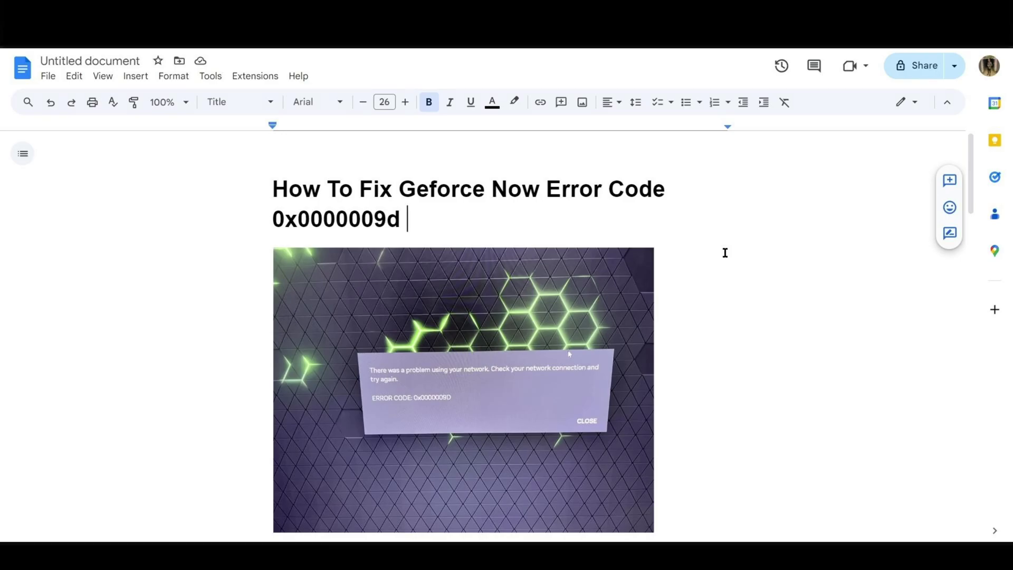
pyautogui.scroll(-4, 715, 256)
pyautogui.scroll(3, 715, 256)
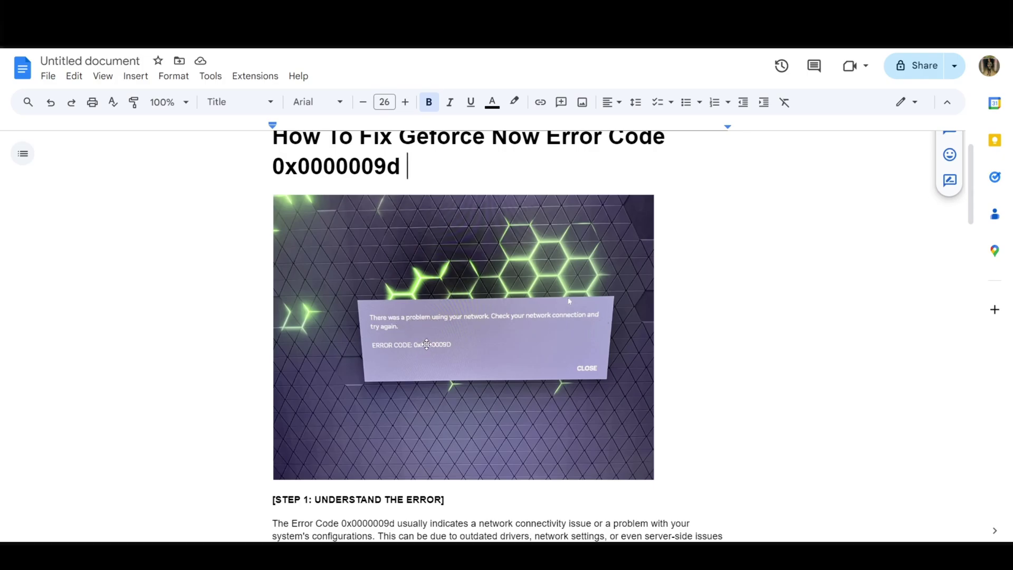
pyautogui.scroll(-3, 351, 362)
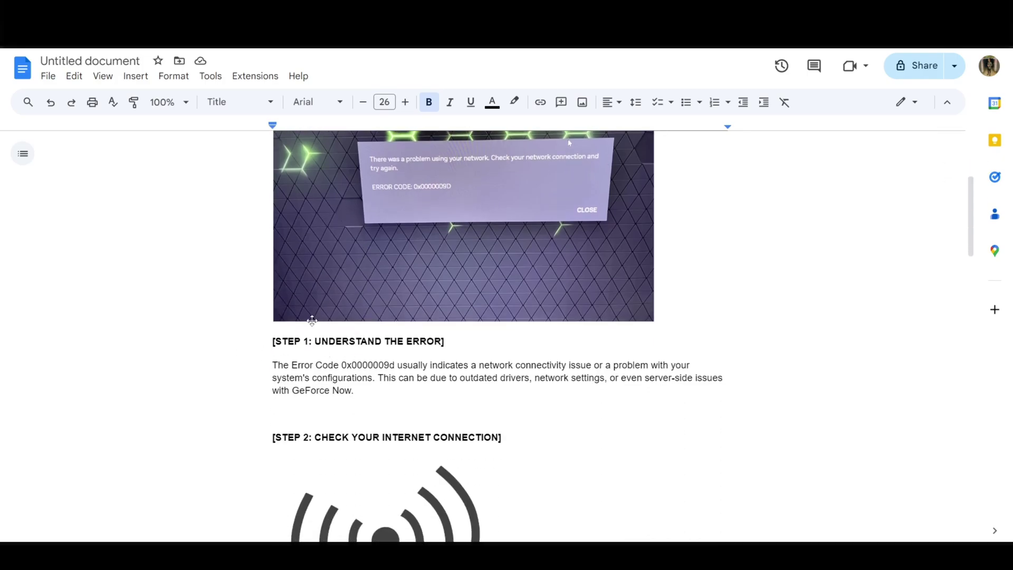
pyautogui.moveTo(263, 341); pyautogui.dragTo(452, 348)
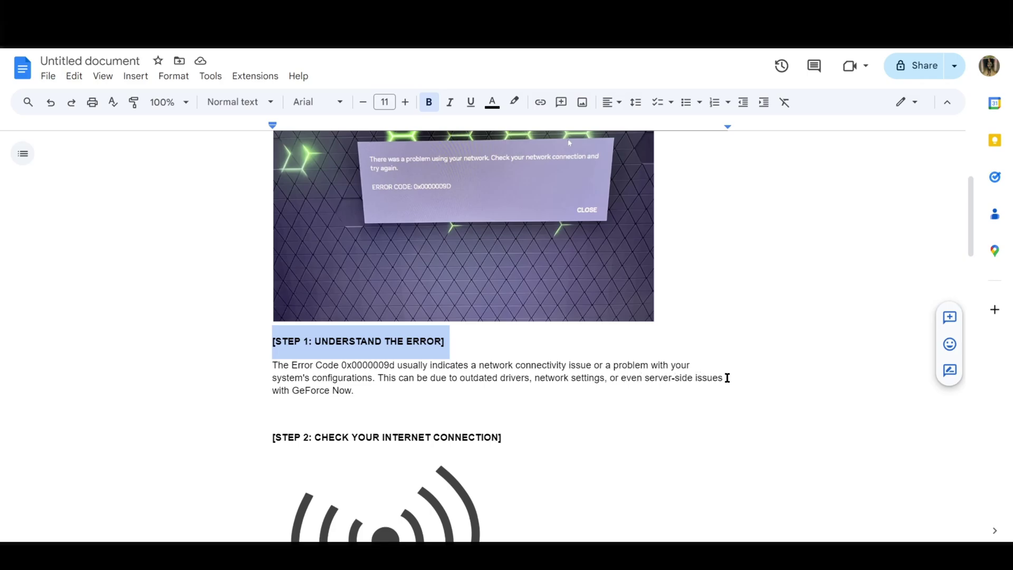
pyautogui.click(354, 390)
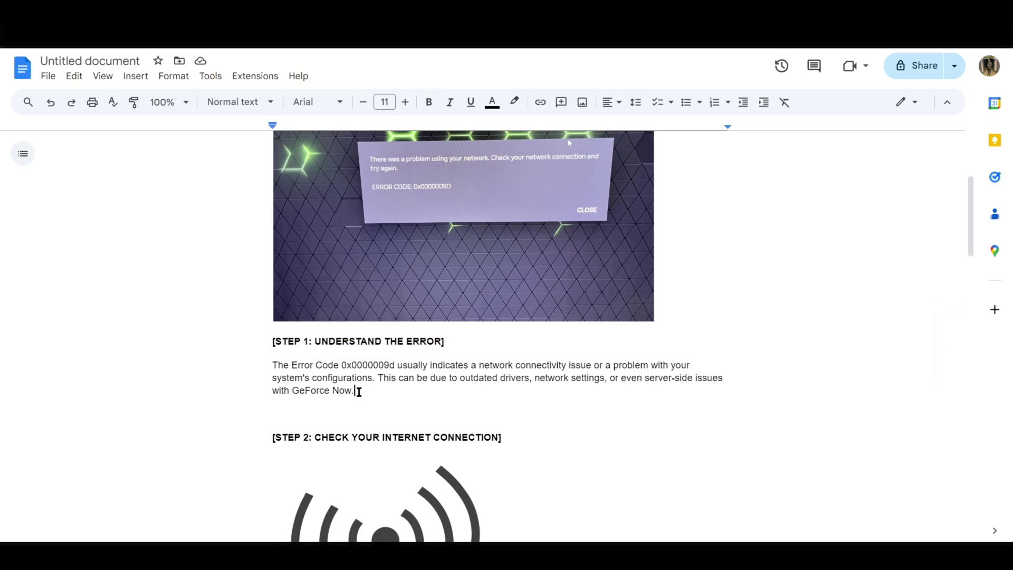
pyautogui.scroll(-2, 333, 414)
pyautogui.moveTo(269, 333); pyautogui.dragTo(521, 328)
pyautogui.scroll(-1, 520, 328)
pyautogui.scroll(-3, 390, 332)
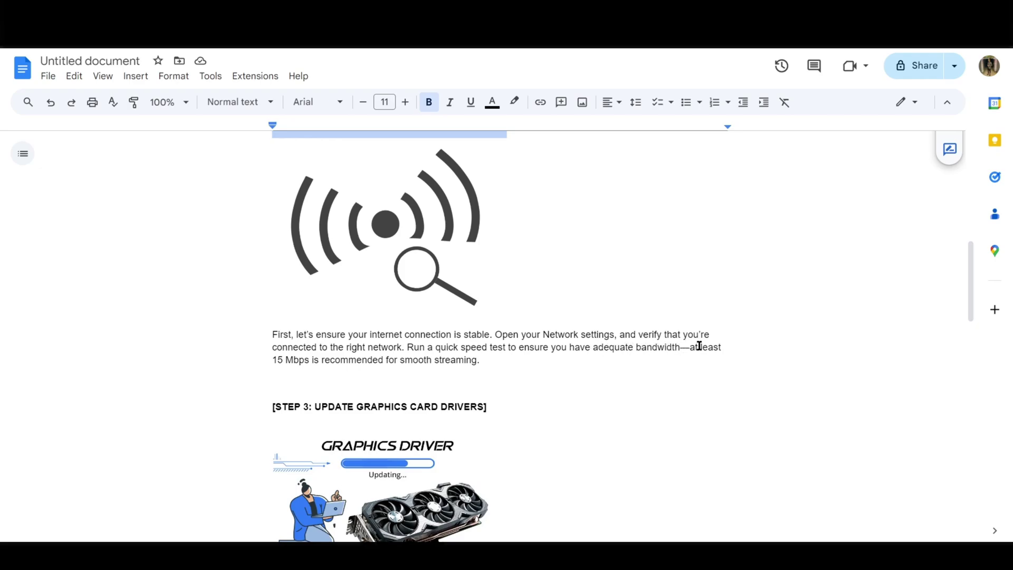
# Step: Clear the Step 2 heading highlight below the internet-connection advice
pyautogui.click(482, 361)
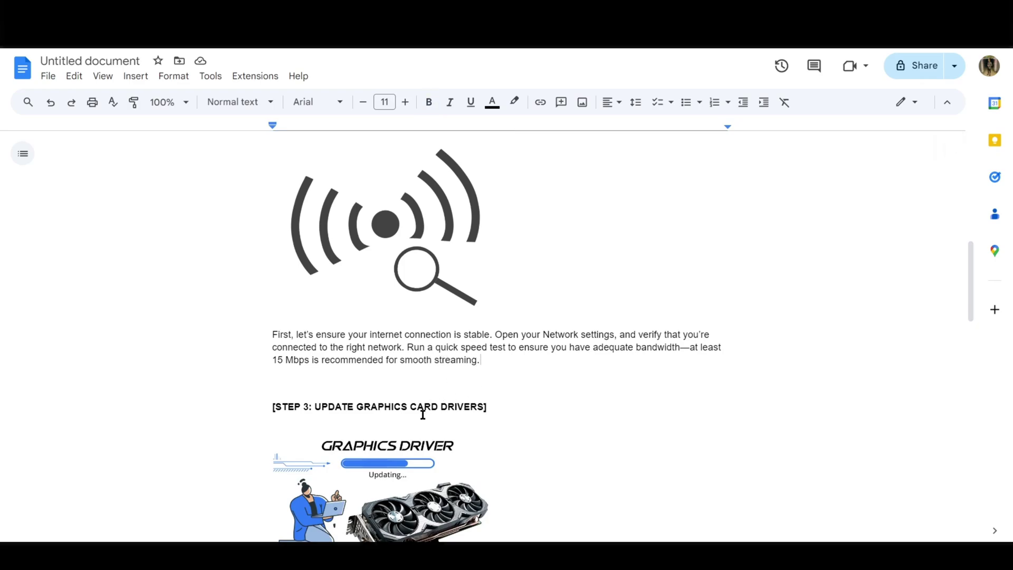
pyautogui.scroll(-2, 274, 407)
# Step: Highlight the Step 3 heading and phrases 'Update Driver', 'install it', 'and restart your PC'
pyautogui.moveTo(257, 297); pyautogui.dragTo(512, 294)
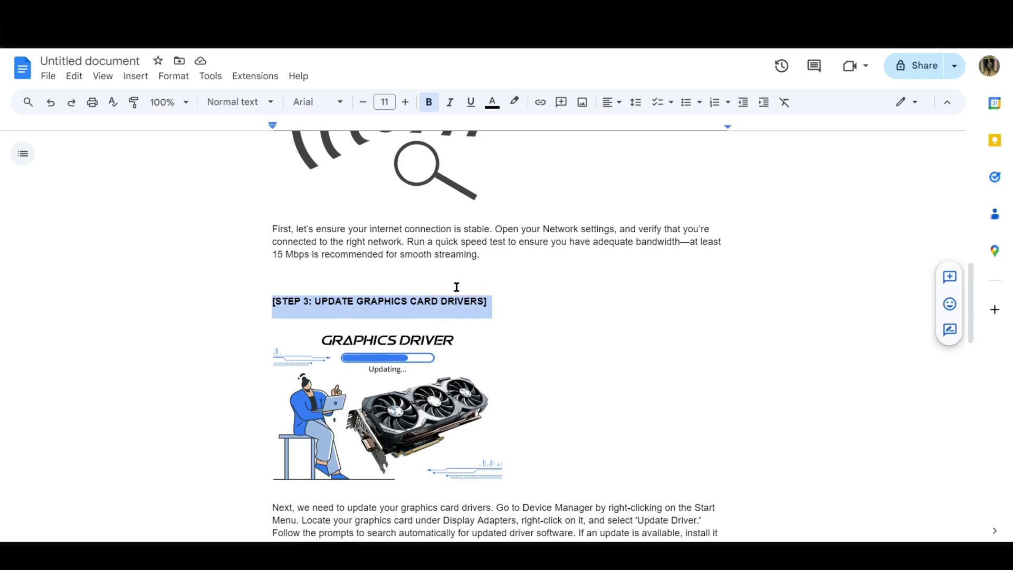
pyautogui.scroll(-2, 253, 410)
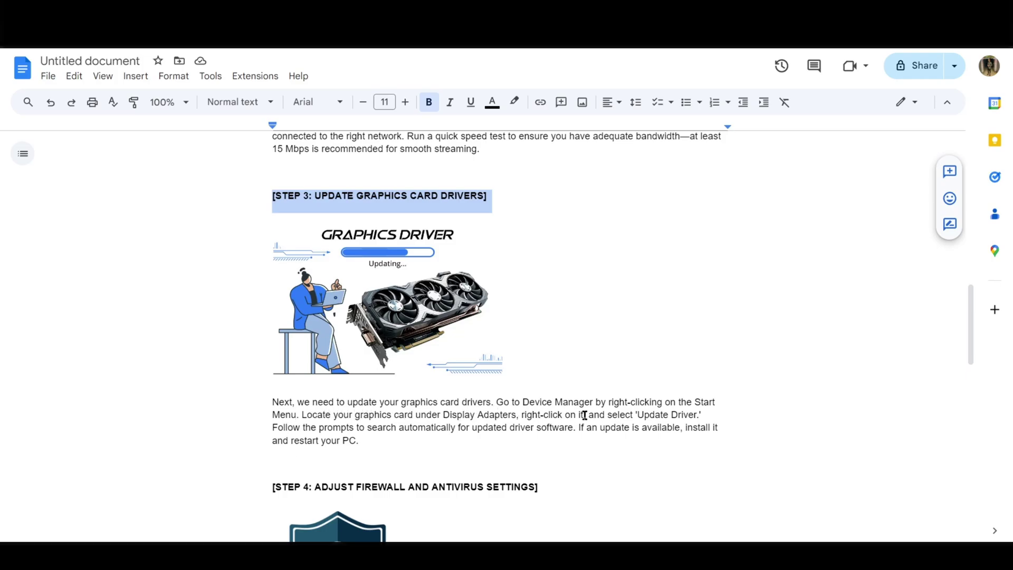
pyautogui.moveTo(637, 415); pyautogui.dragTo(709, 413)
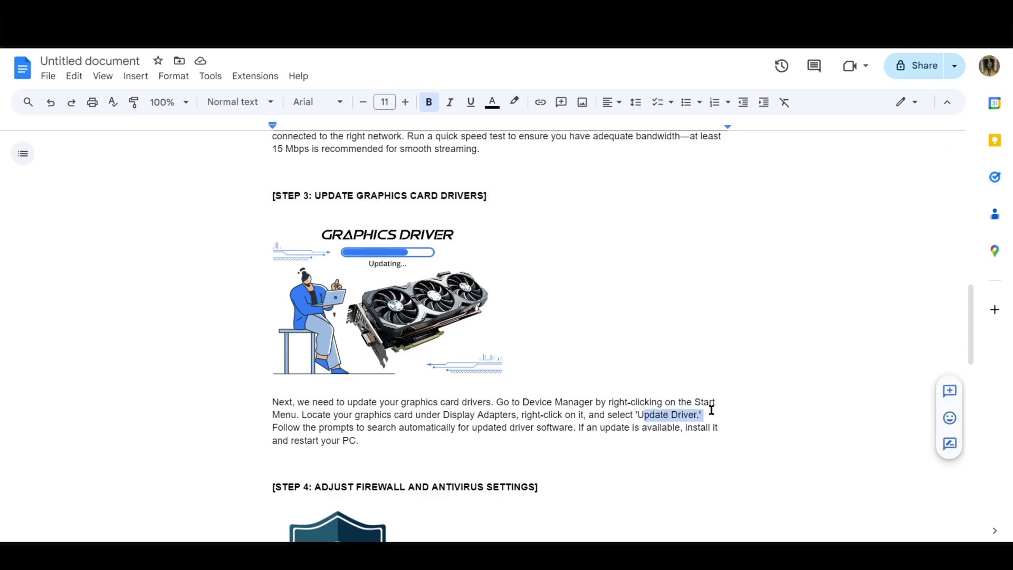
pyautogui.click(705, 414)
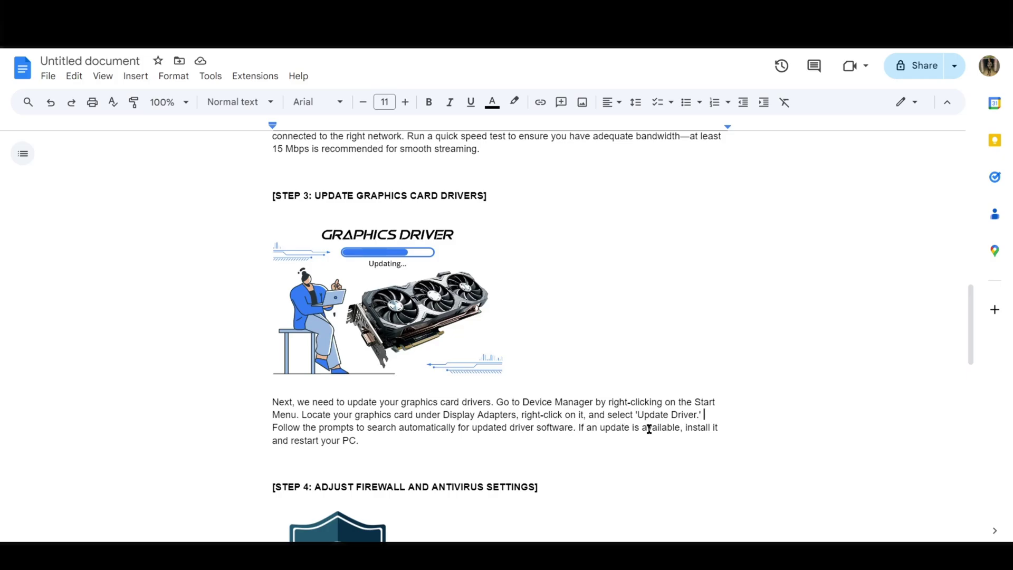
pyautogui.moveTo(718, 428); pyautogui.dragTo(686, 429)
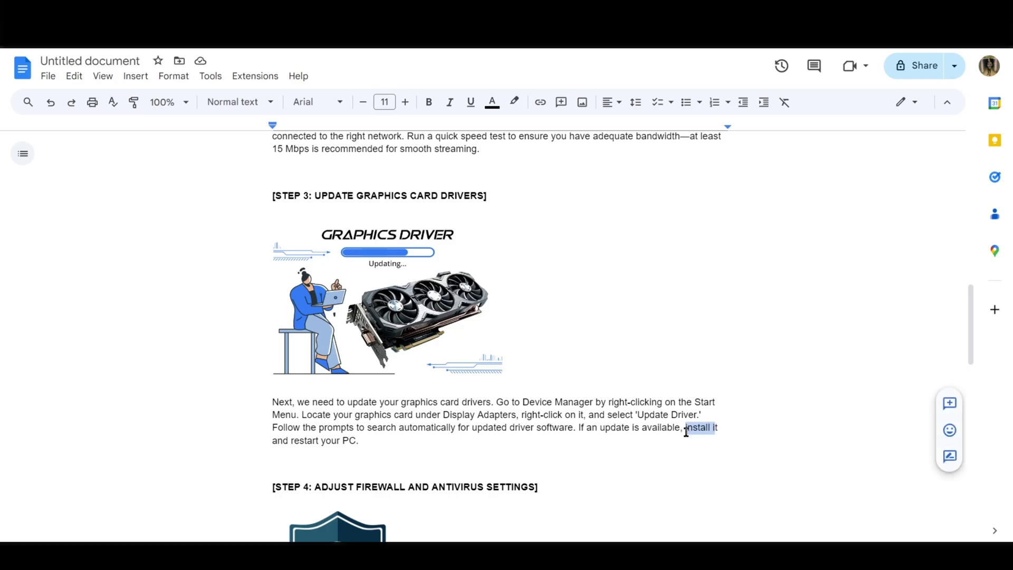
pyautogui.moveTo(384, 447); pyautogui.dragTo(260, 457)
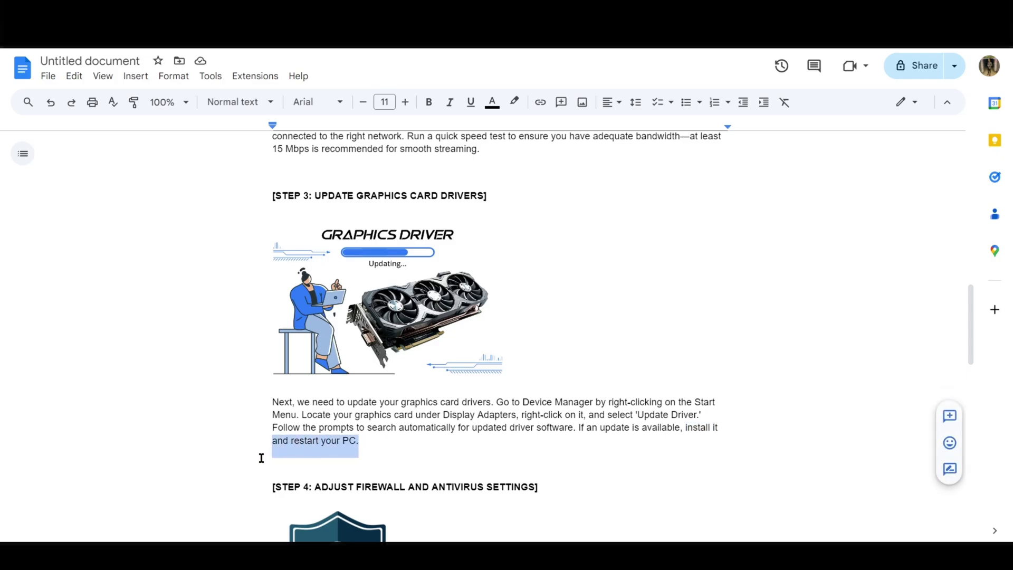
pyautogui.click(229, 471)
pyautogui.scroll(-3, 242, 454)
pyautogui.scroll(-2, 243, 383)
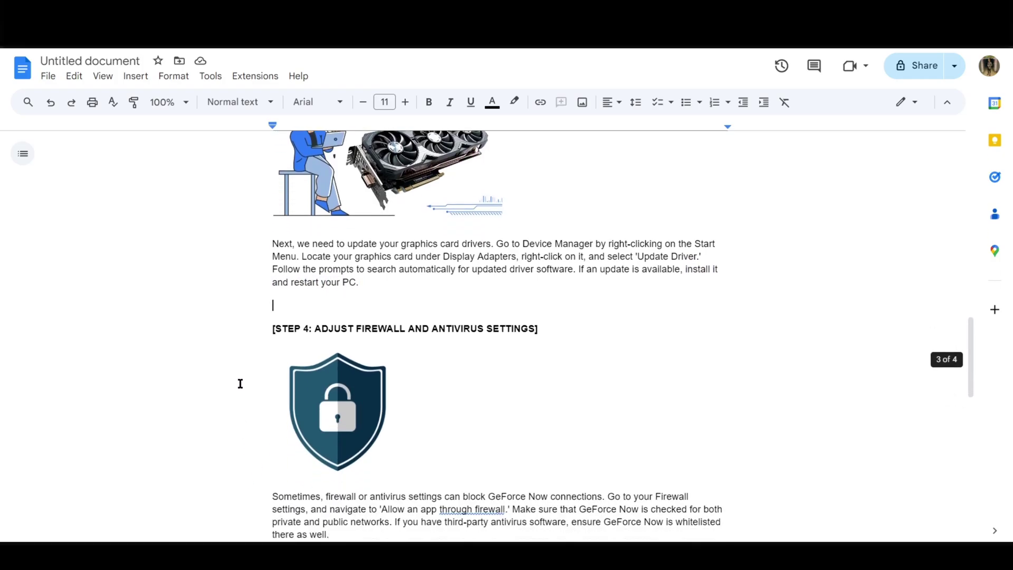
pyautogui.scroll(-3, 259, 280)
# Step: Highlight the Step 4 heading, 'Allow an app through firewall' and 'third-party antivirus software'
pyautogui.click(259, 222)
pyautogui.tripleClick(577, 224)
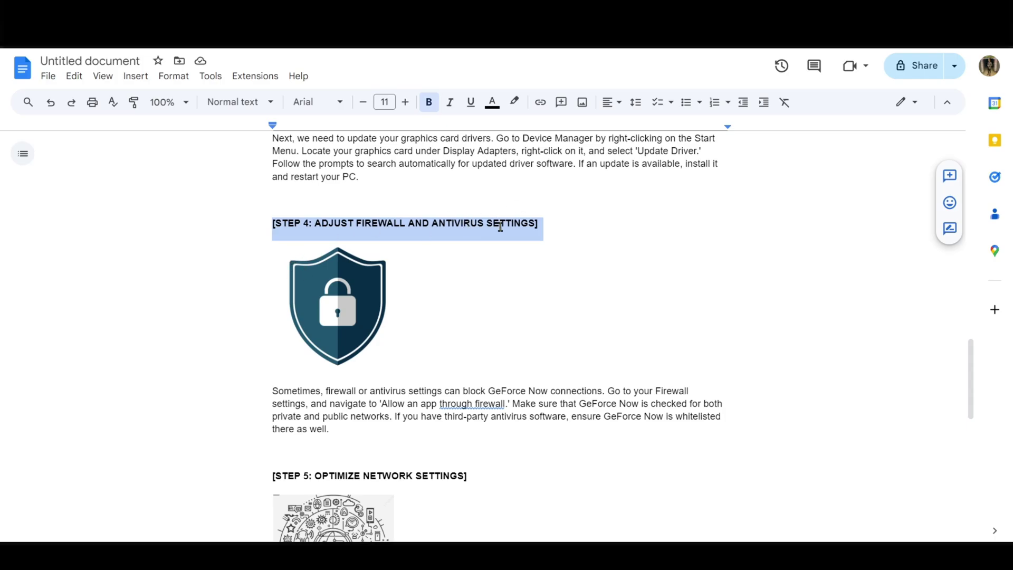
pyautogui.scroll(-2, 268, 323)
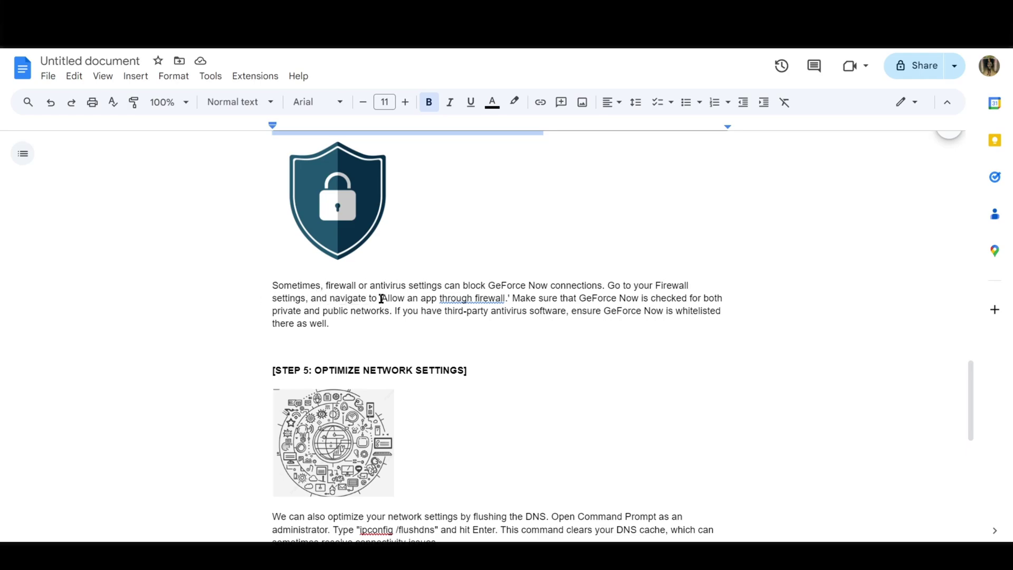
pyautogui.moveTo(381, 298); pyautogui.dragTo(510, 299)
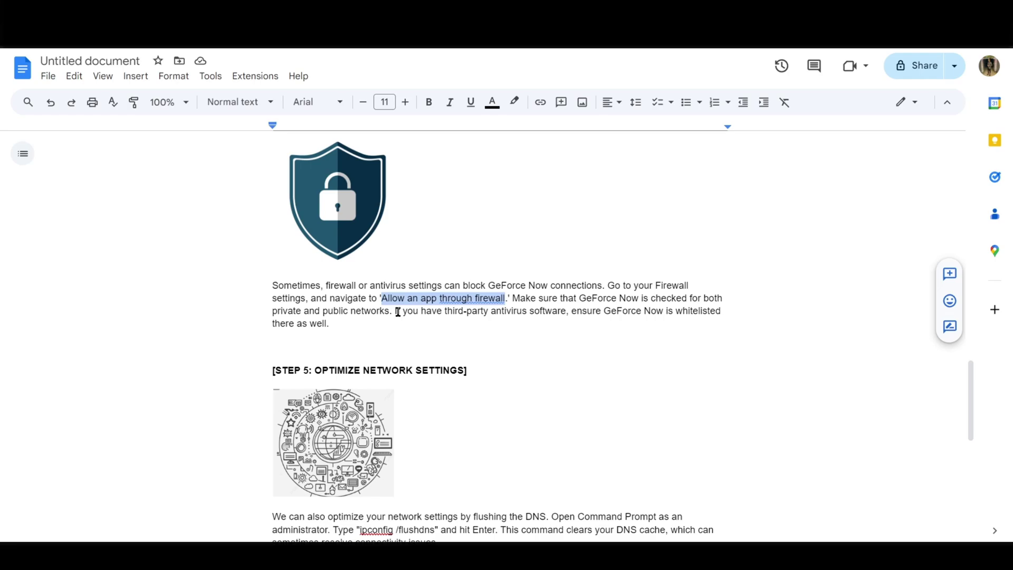
pyautogui.moveTo(444, 312); pyautogui.dragTo(568, 313)
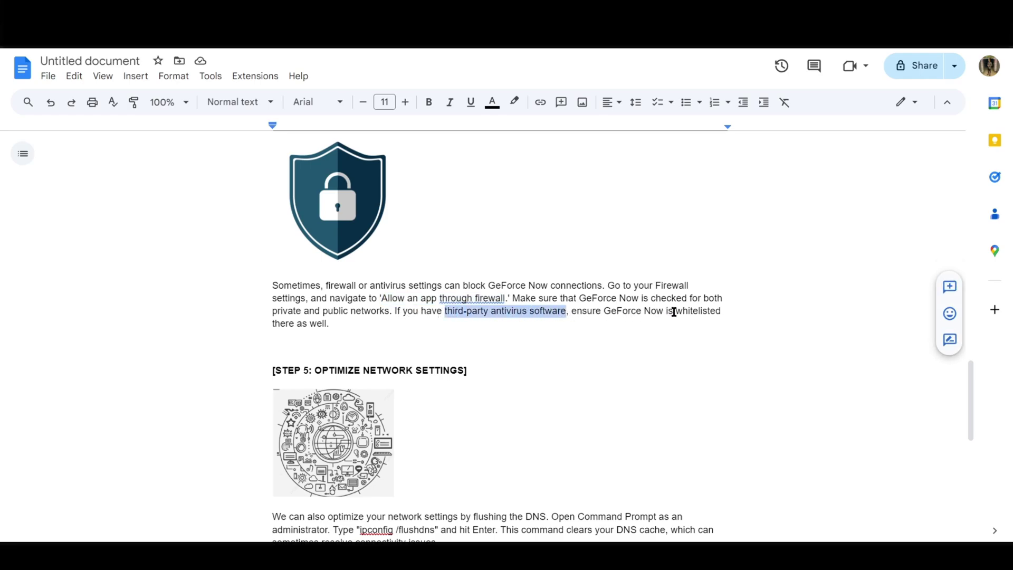
pyautogui.click(345, 323)
pyautogui.scroll(-3, 378, 337)
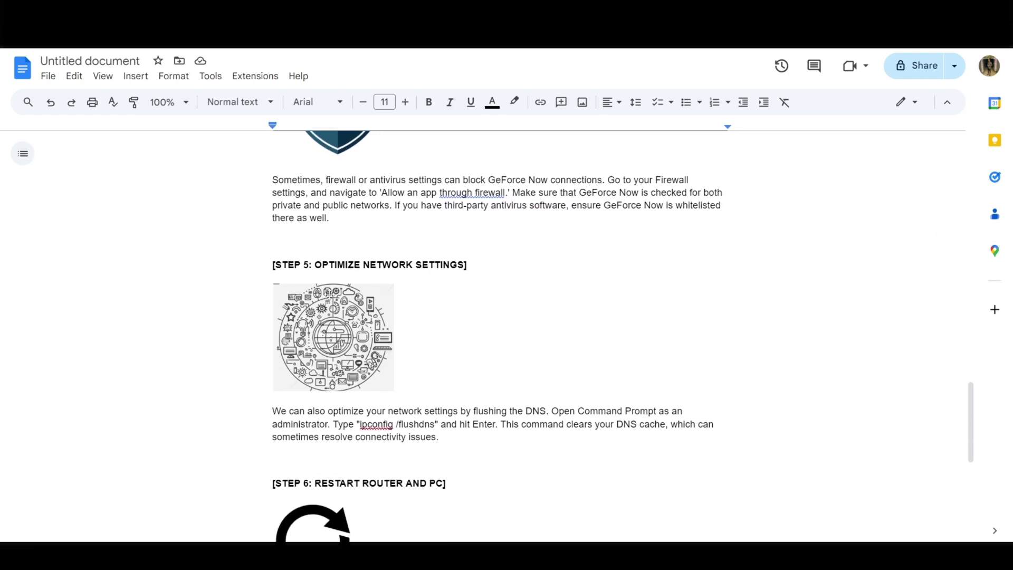
pyautogui.moveTo(264, 264); pyautogui.dragTo(502, 264)
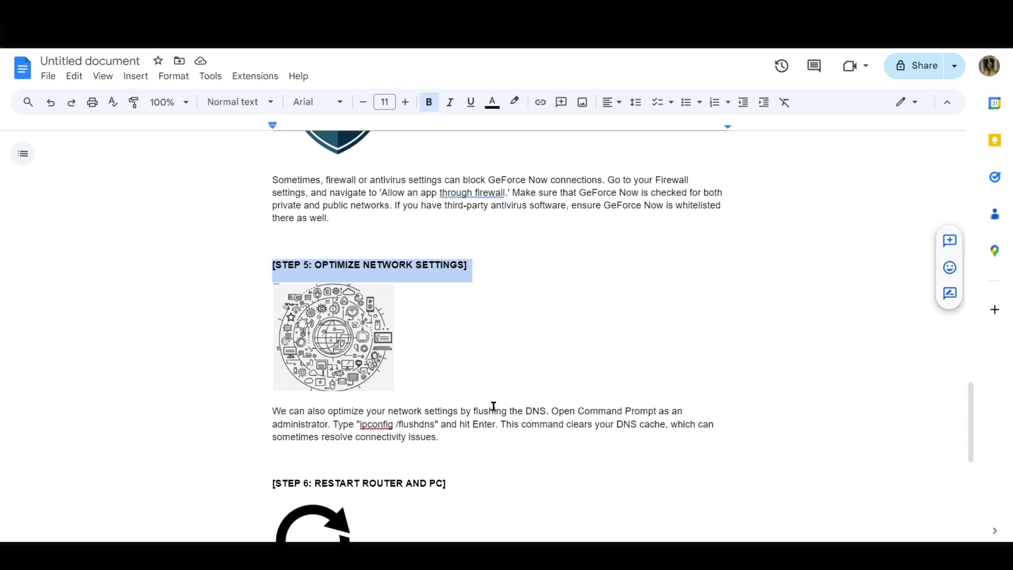
pyautogui.moveTo(521, 411); pyautogui.dragTo(549, 410)
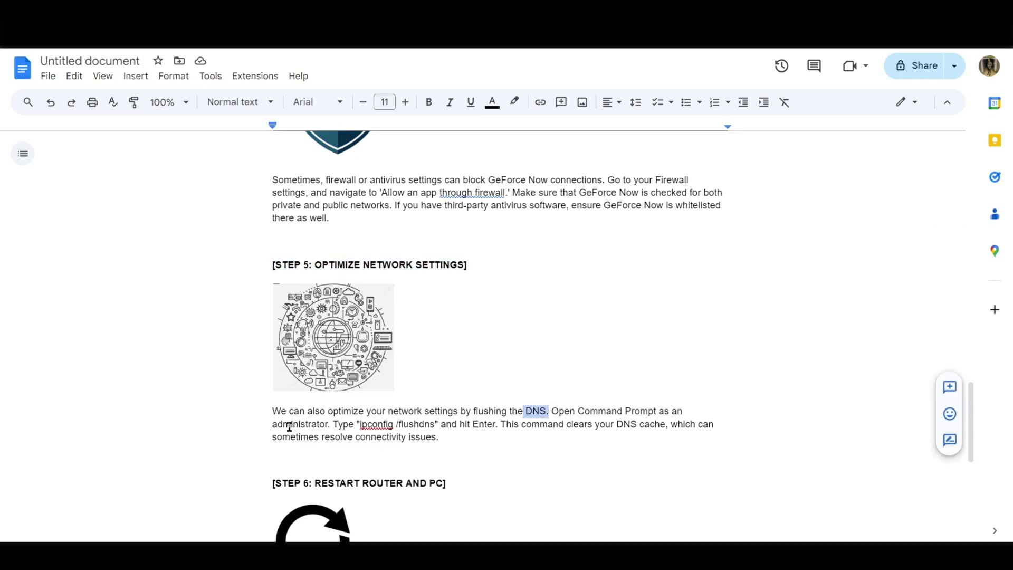
pyautogui.moveTo(357, 425); pyautogui.dragTo(436, 424)
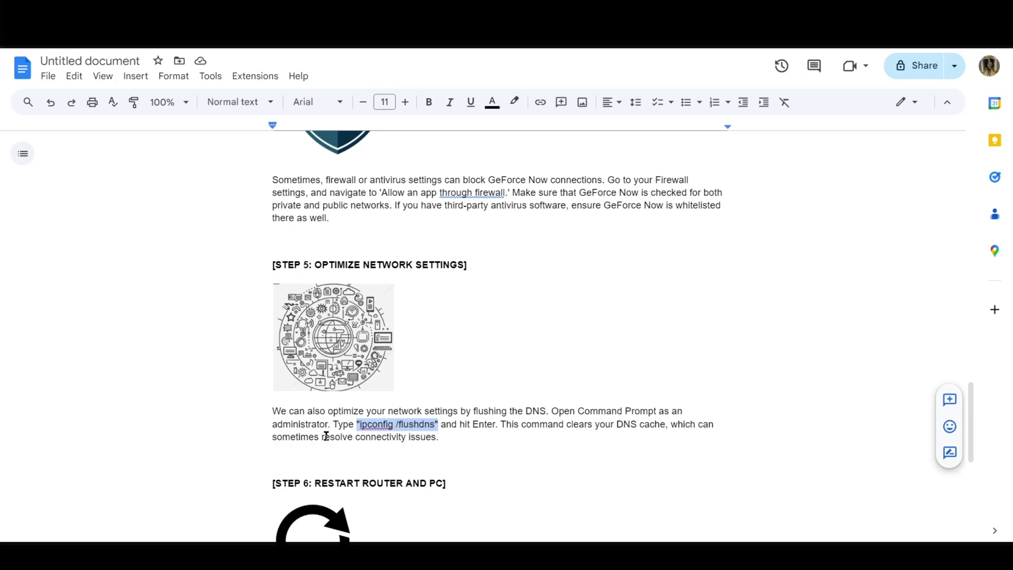
pyautogui.click(446, 438)
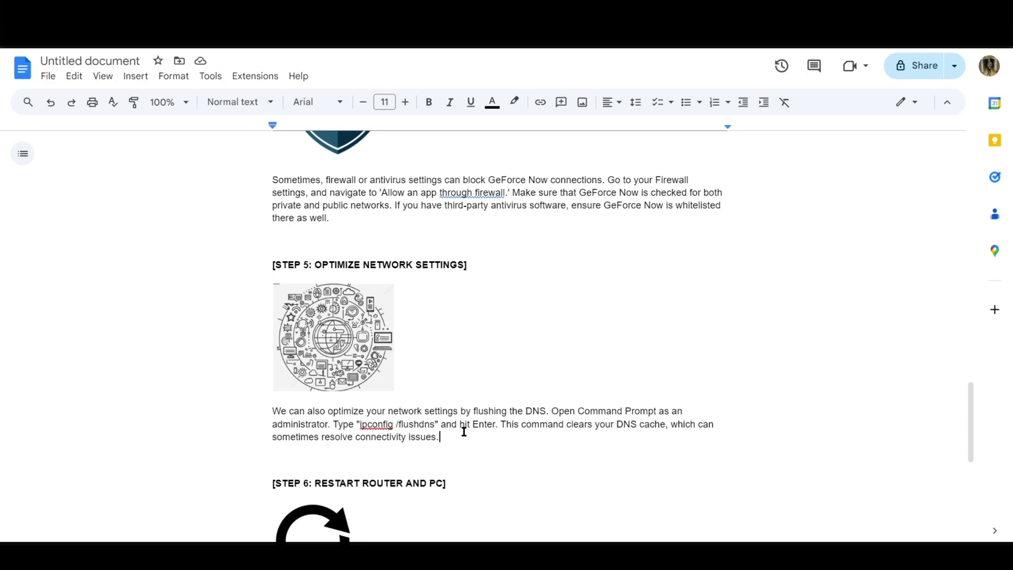
pyautogui.scroll(-2, 380, 440)
pyautogui.scroll(-1, 332, 380)
pyautogui.scroll(-1, 261, 340)
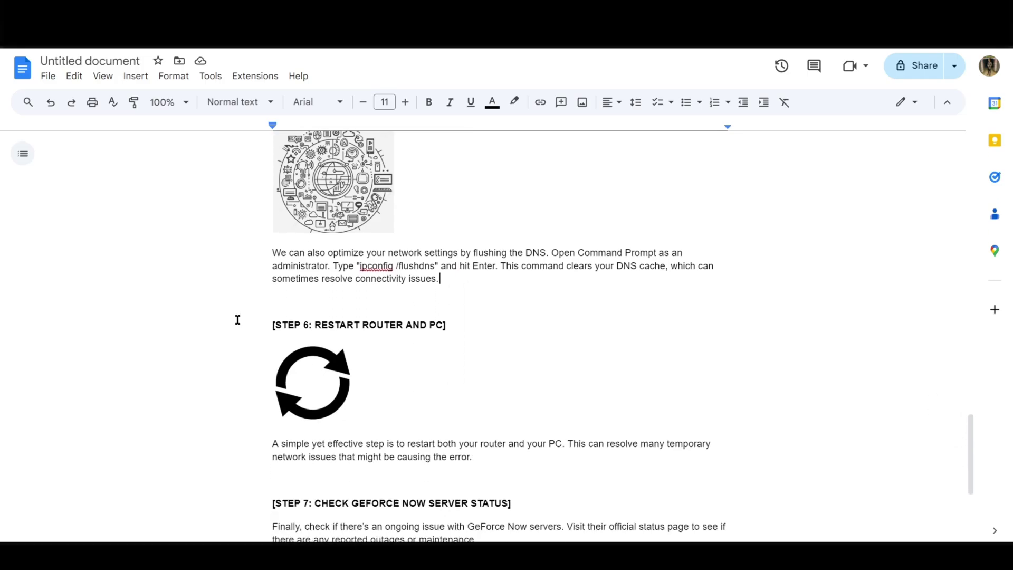
pyautogui.scroll(-1, 238, 319)
pyautogui.moveTo(270, 272); pyautogui.dragTo(473, 272)
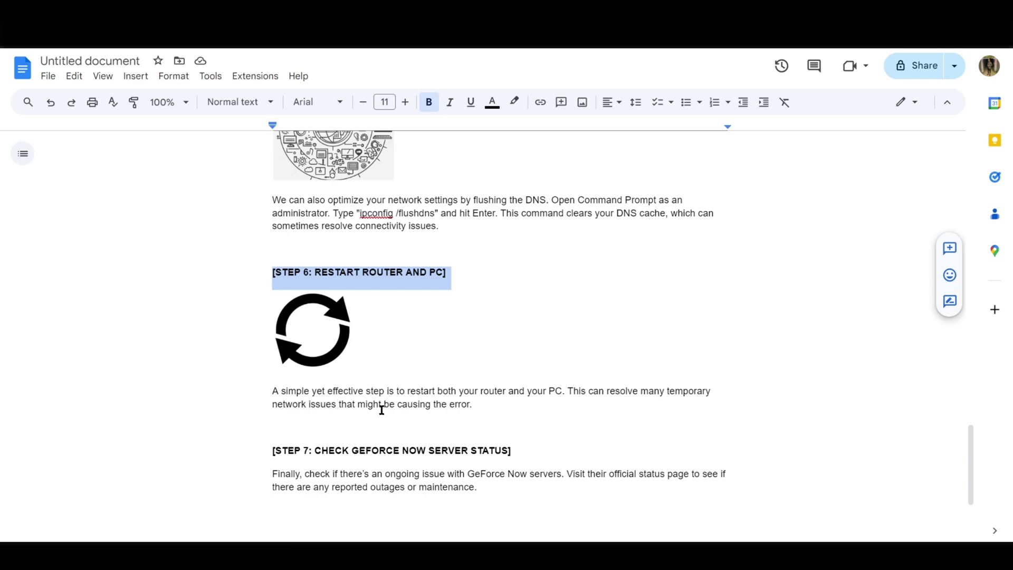
pyautogui.click(476, 404)
pyautogui.scroll(-1, 431, 454)
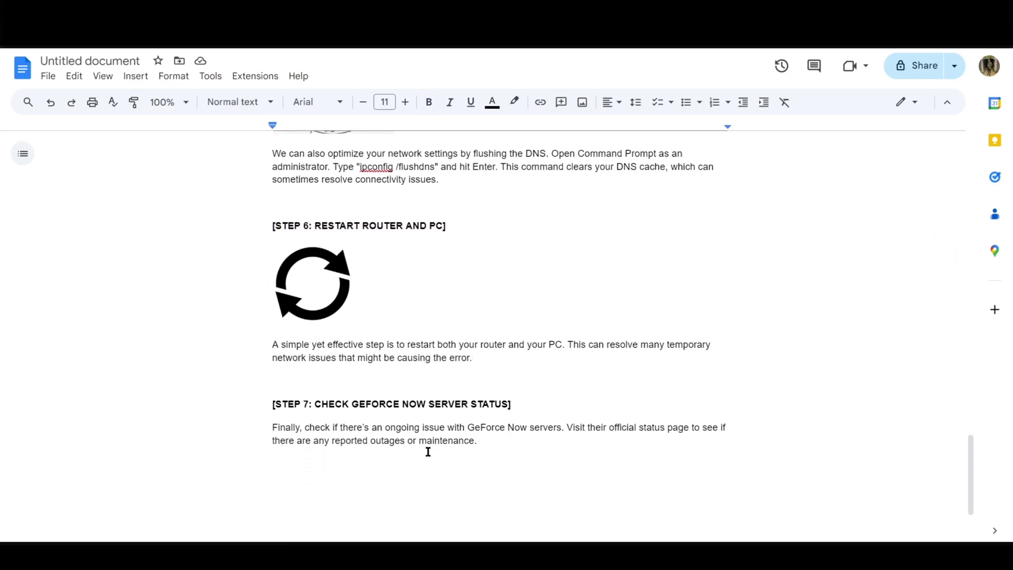
pyautogui.moveTo(272, 398); pyautogui.dragTo(537, 402)
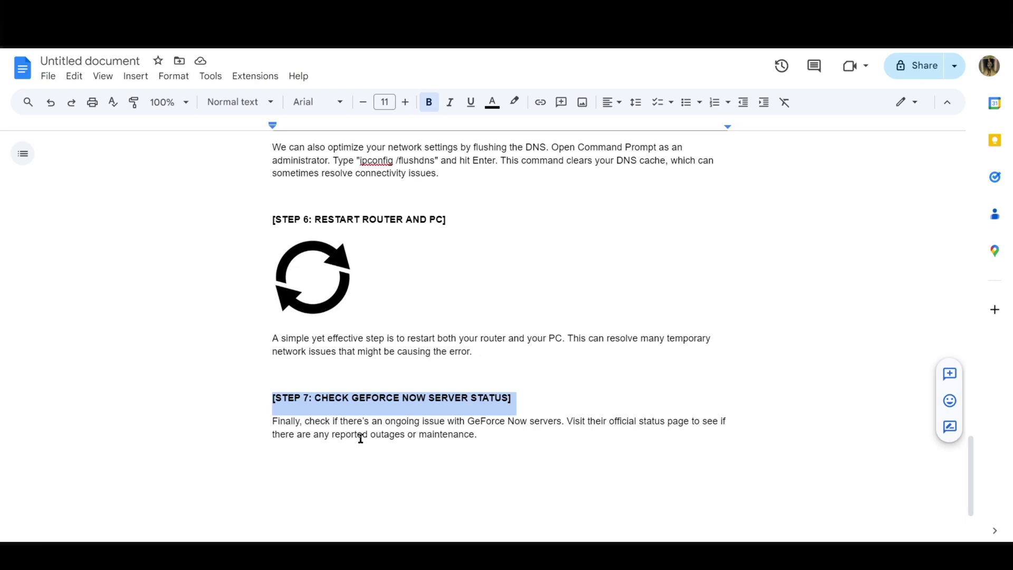
pyautogui.click(480, 435)
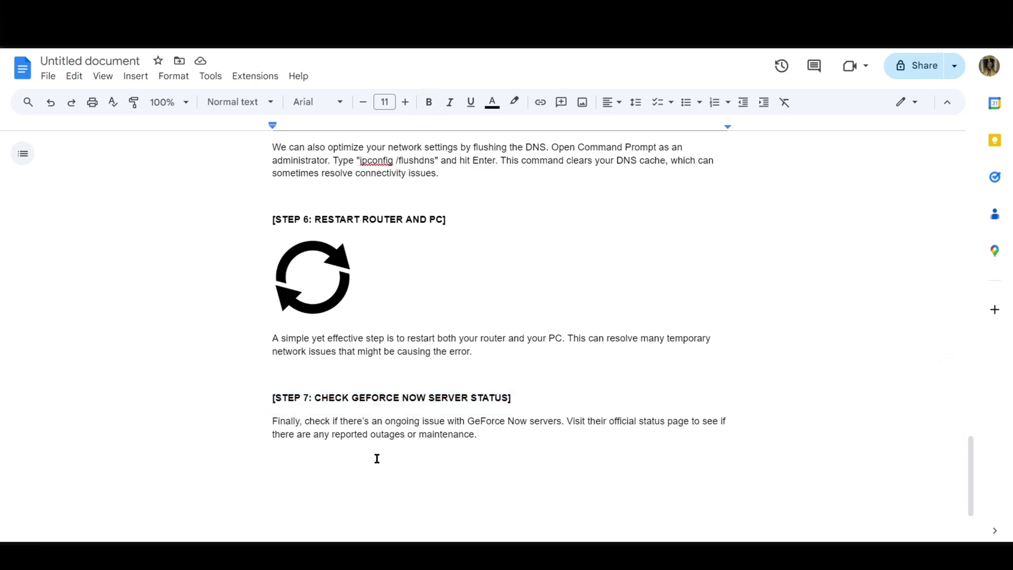
pyautogui.scroll(2, 465, 391)
pyautogui.scroll(3, 464, 391)
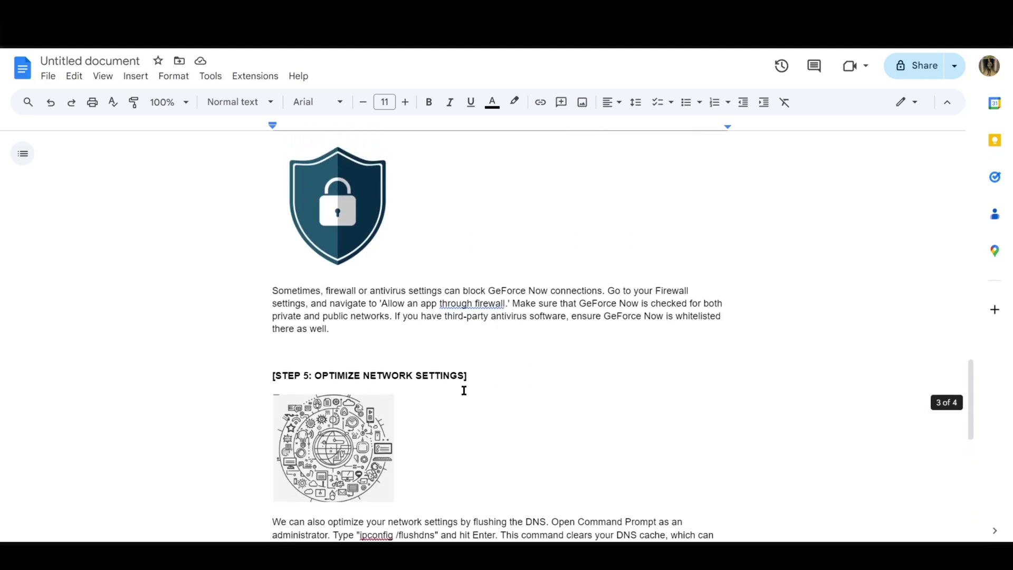
pyautogui.scroll(5, 464, 390)
pyautogui.scroll(5, 465, 391)
pyautogui.scroll(1, 464, 391)
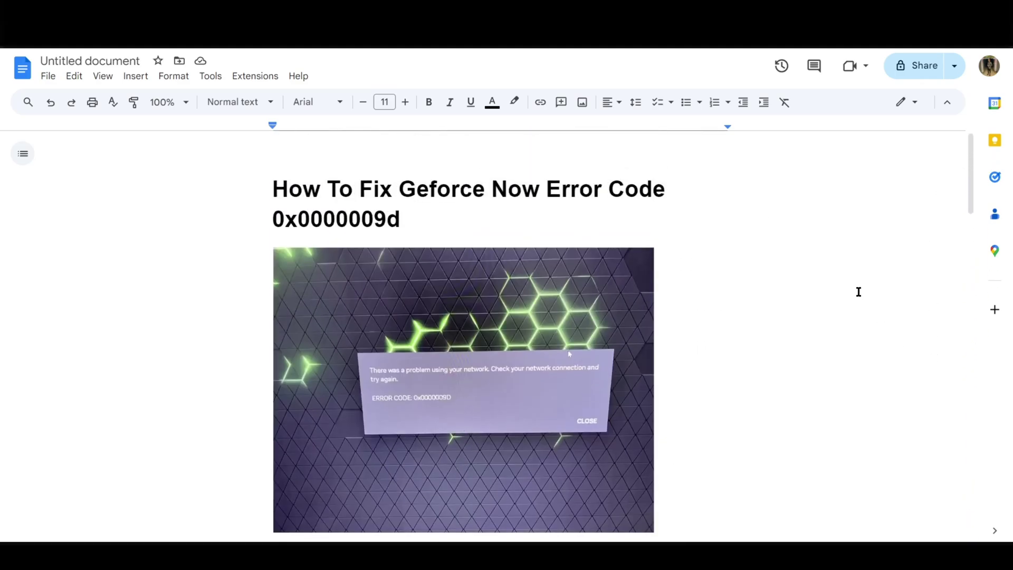